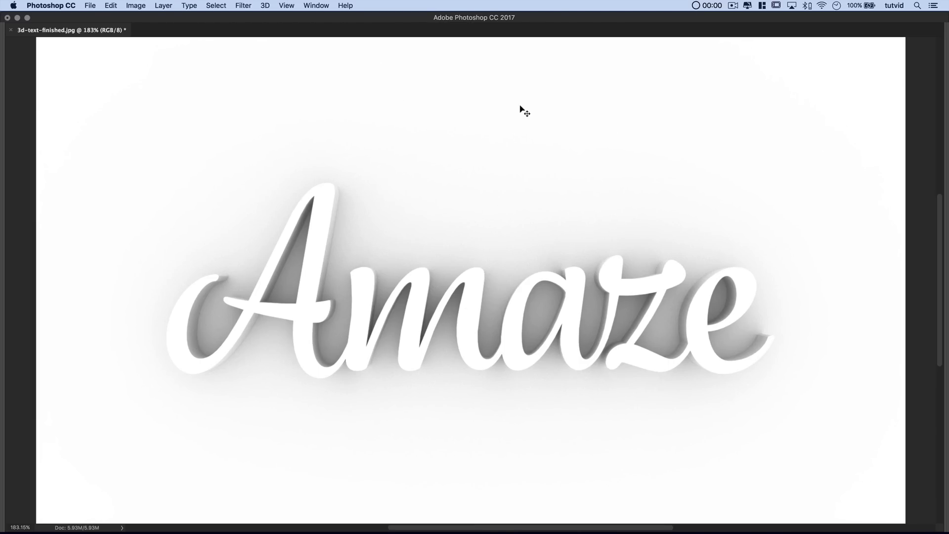
# Create a new 2560 x 1440 px landscape document at 72 ppi with RGB colour and a white background
pyautogui.press('Tab')
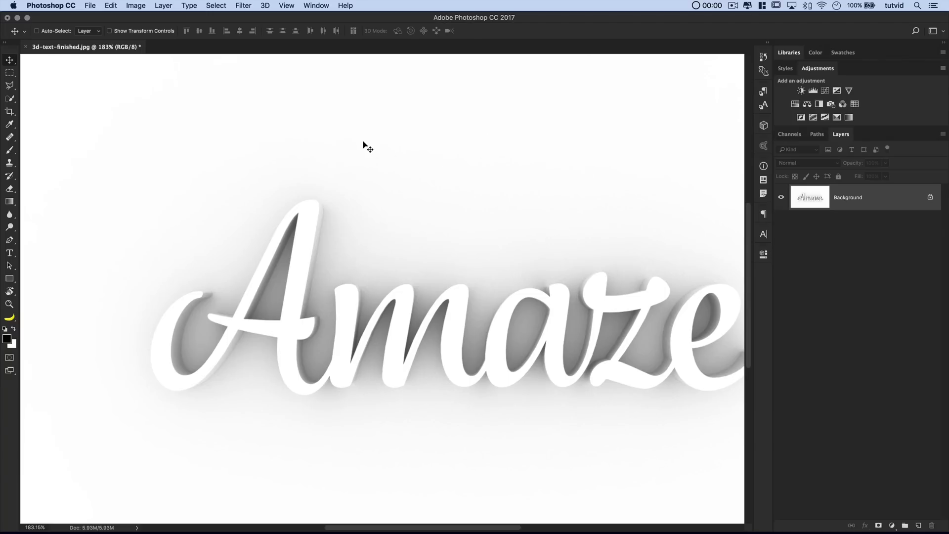
pyautogui.click(91, 6)
pyautogui.click(100, 18)
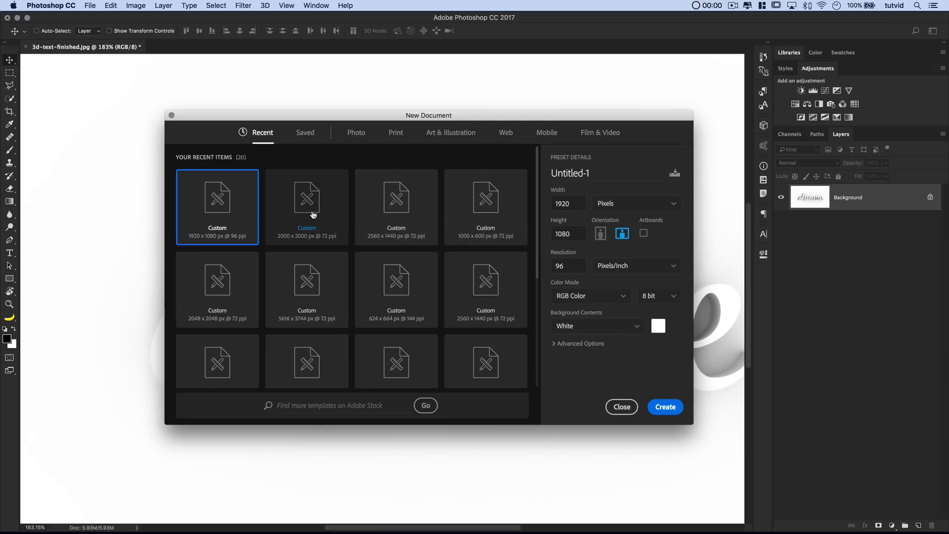
pyautogui.click(404, 203)
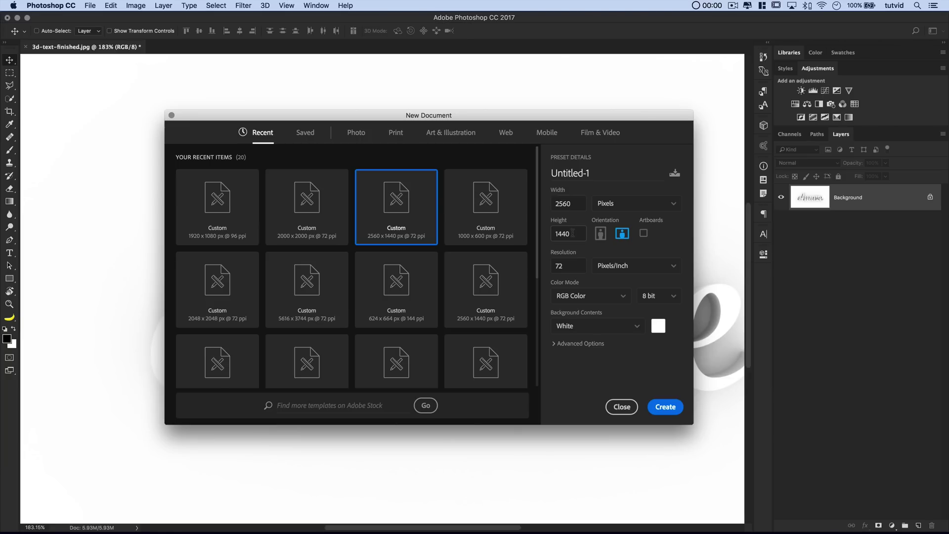
pyautogui.click(663, 407)
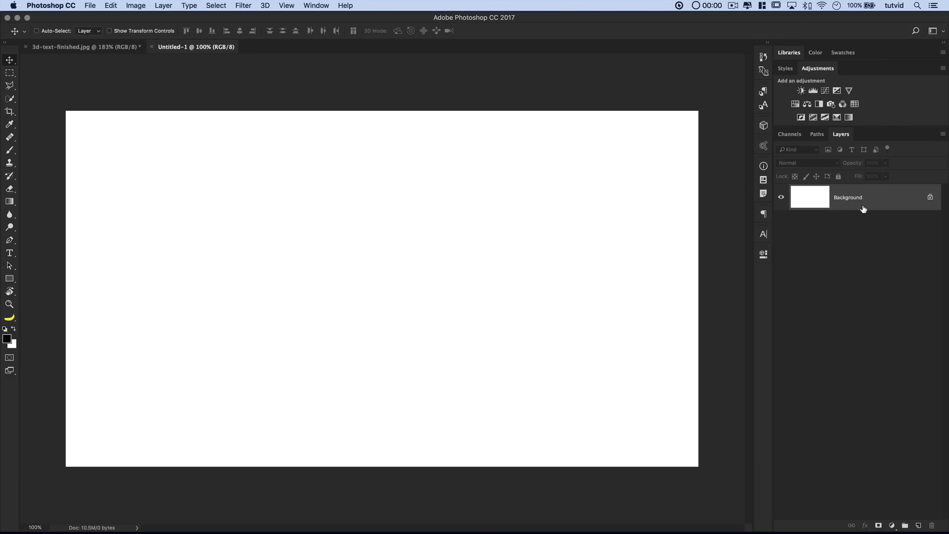
# Add a text layer reading "Amaze" on the blank canvas
pyautogui.click(10, 253)
pyautogui.click(318, 275)
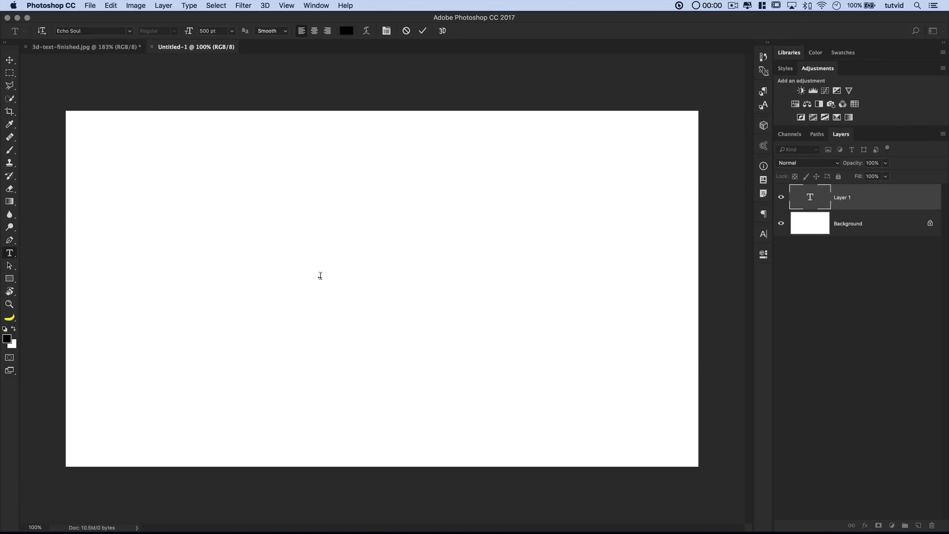
pyautogui.write('Amaze')
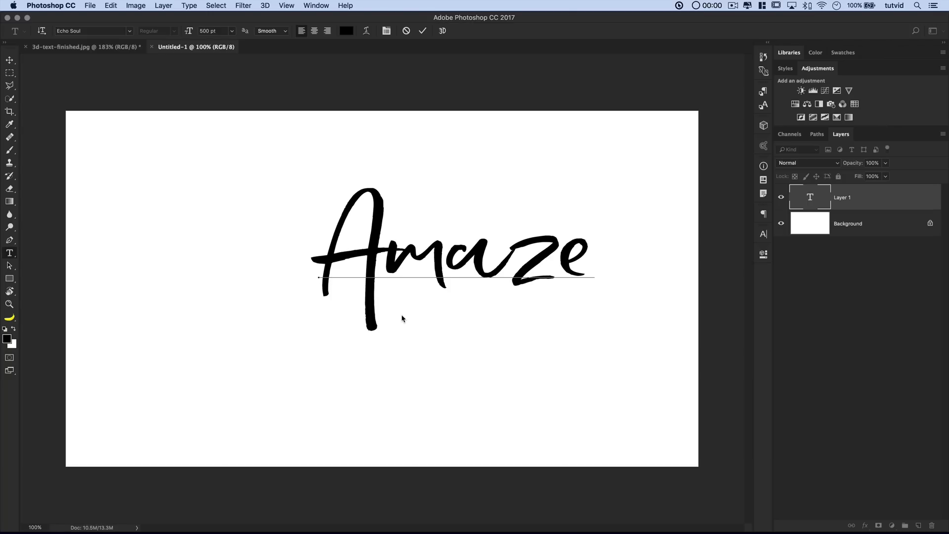
pyautogui.click(423, 31)
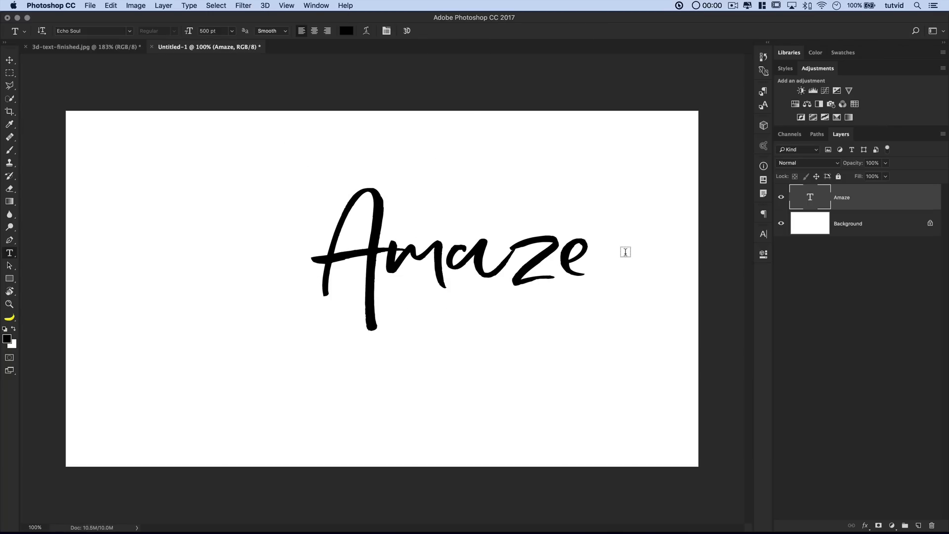
# Change the Amaze text's font to Jazz Script 1 and move the word to the centre of the canvas
pyautogui.click(316, 5)
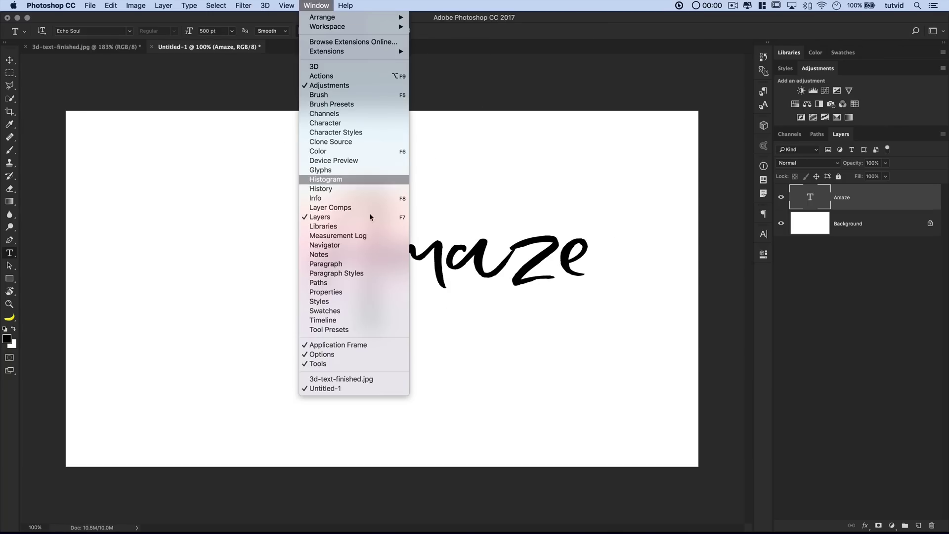
pyautogui.click(330, 126)
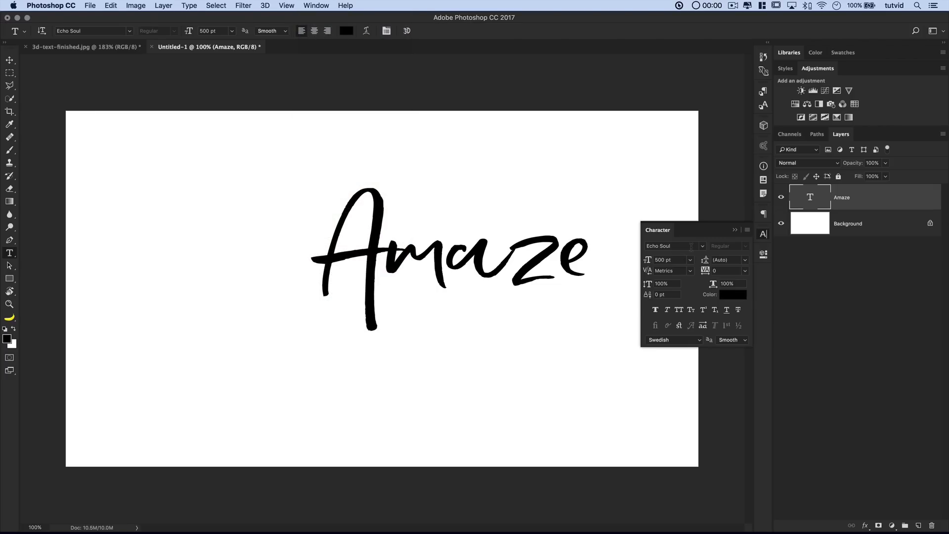
pyautogui.click(703, 247)
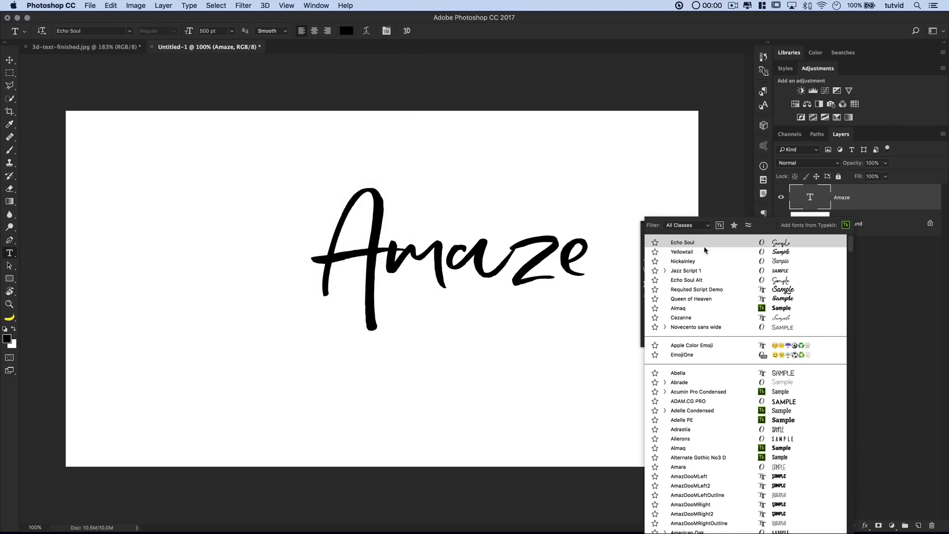
pyautogui.click(695, 272)
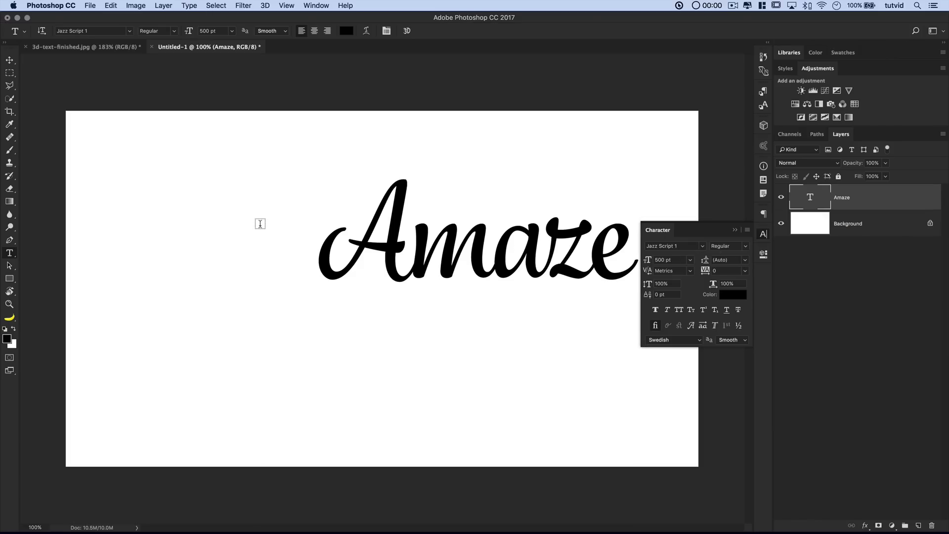
pyautogui.click(9, 61)
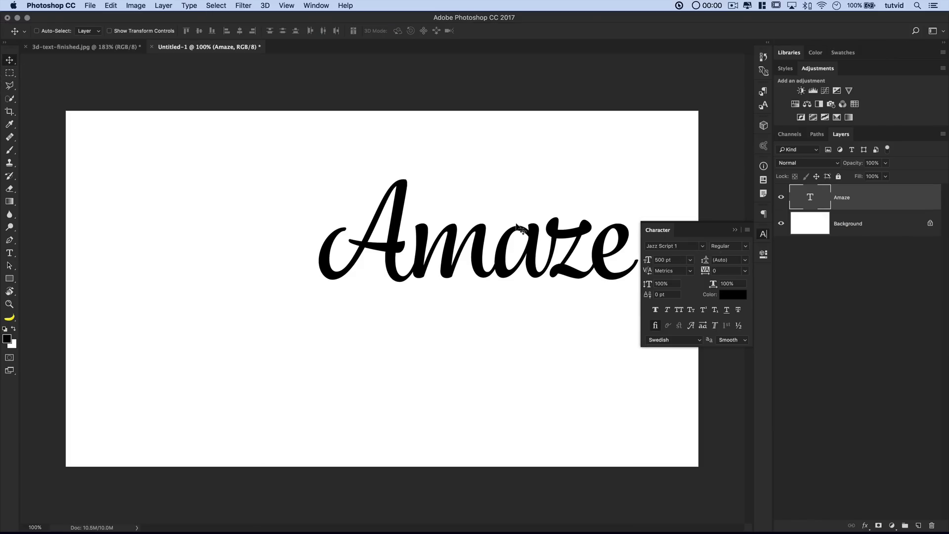
pyautogui.moveTo(520, 228); pyautogui.dragTo(423, 265)
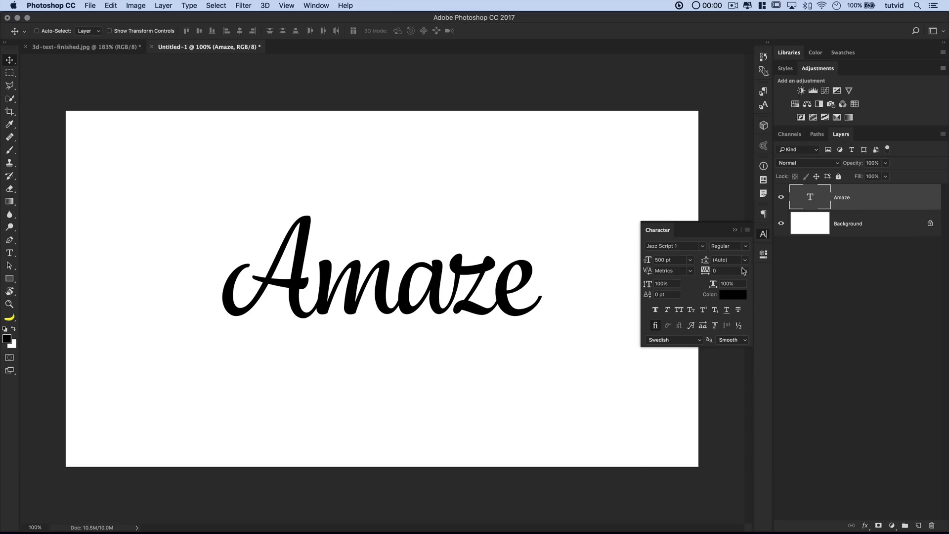
# Enlarge the Amaze text to 750 pt and reposition it in the centre of the canvas
pyautogui.click(664, 259)
pyautogui.write('75')
pyautogui.press('Return')
pyautogui.moveTo(542, 265); pyautogui.dragTo(473, 290)
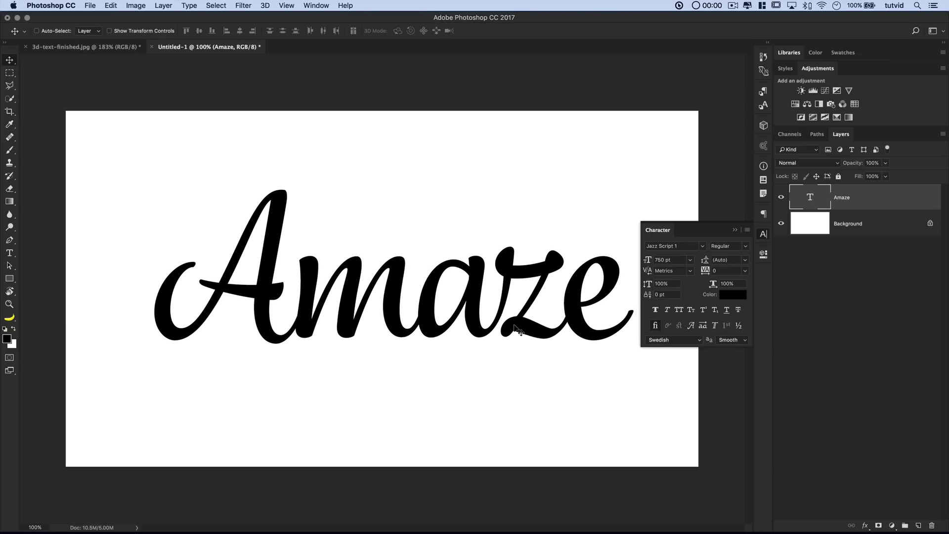
pyautogui.moveTo(402, 283); pyautogui.dragTo(394, 289)
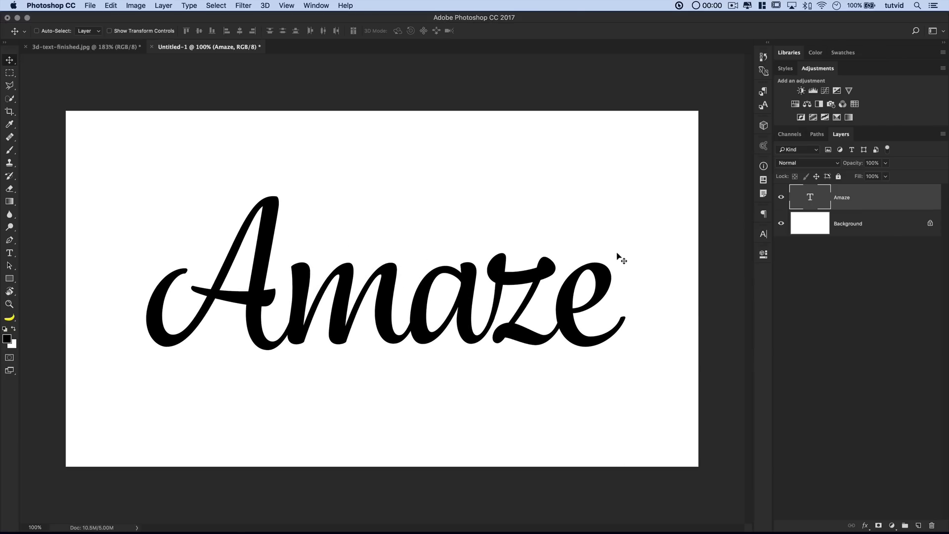
# Set the Amaze text colour to the very light grey f7f7f7
pyautogui.click(764, 234)
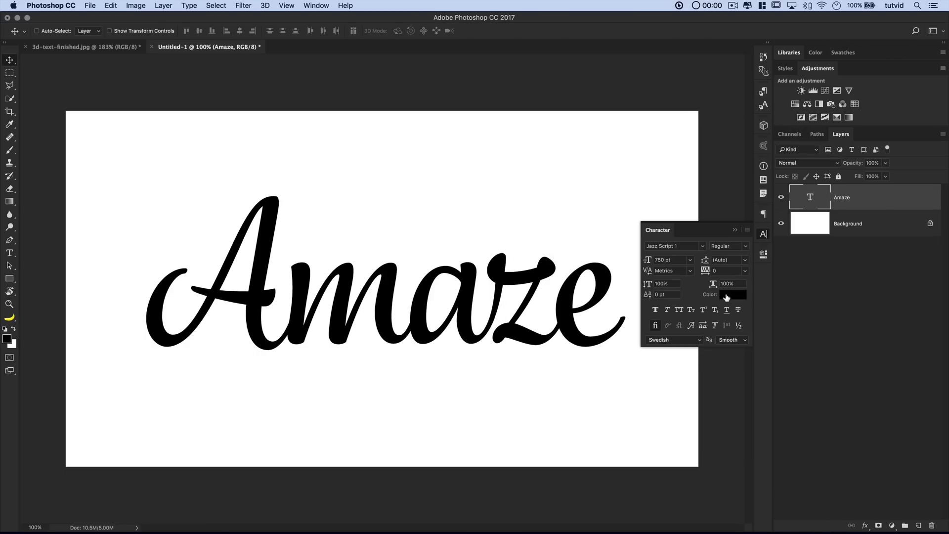
pyautogui.click(727, 295)
pyautogui.write('f7f7f7')
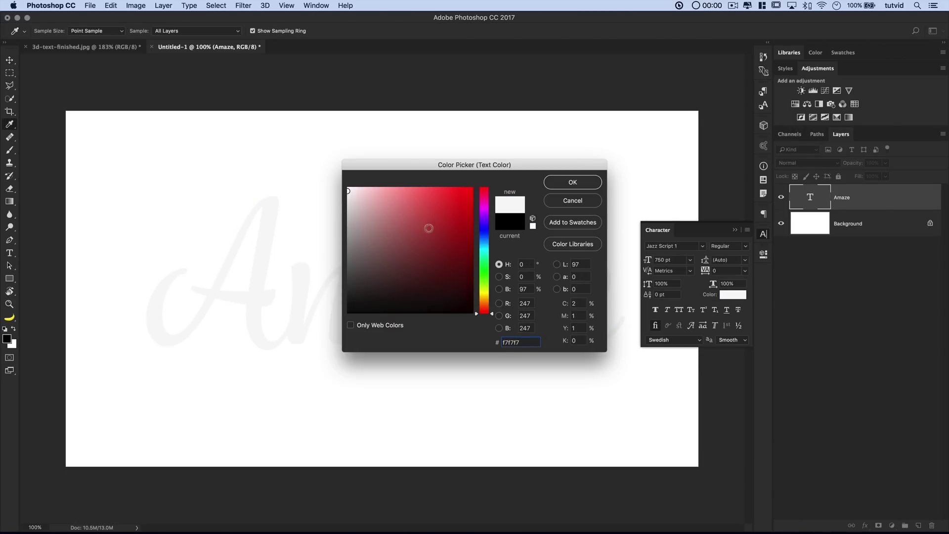
pyautogui.click(573, 183)
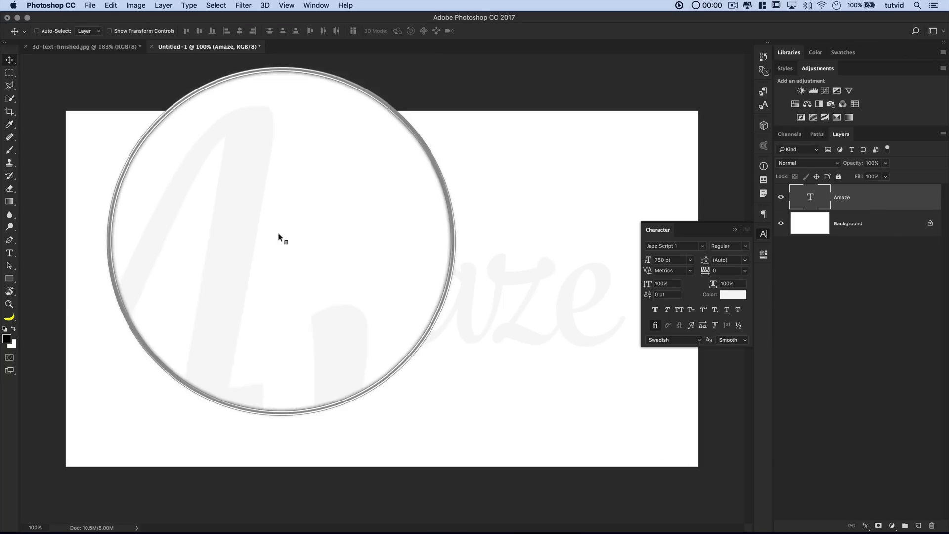
pyautogui.click(764, 235)
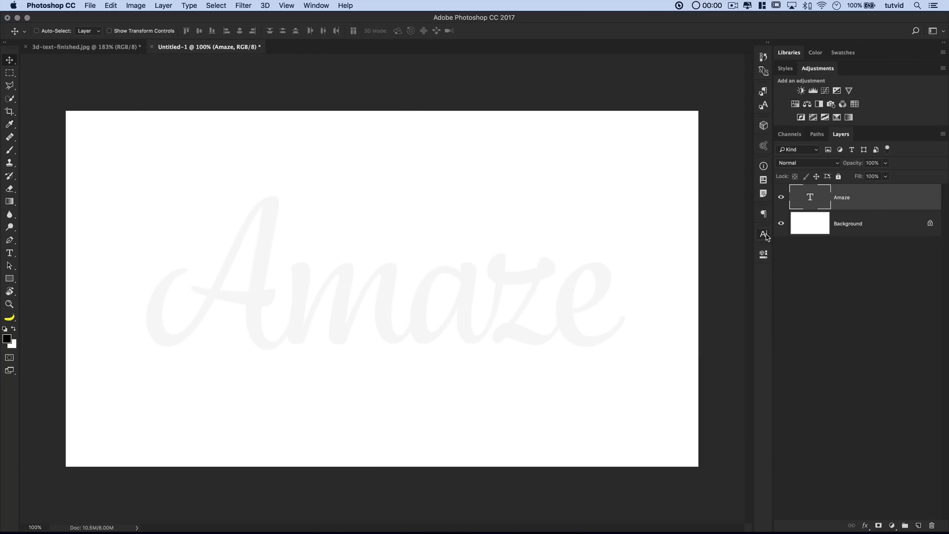
# Create a new 3D extrusion from the Amaze text layer and switch to the 3D workspace
pyautogui.rightClick(868, 197)
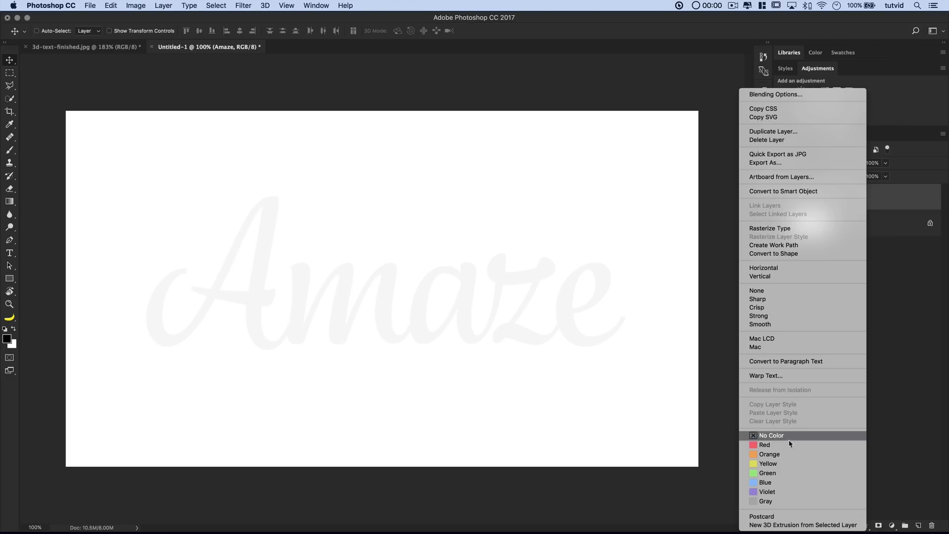
pyautogui.click(795, 526)
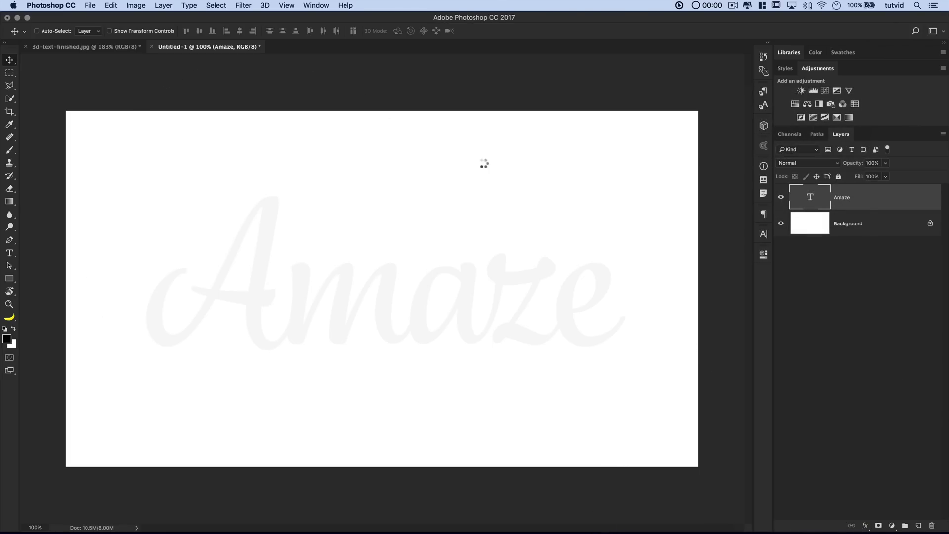
pyautogui.click(560, 191)
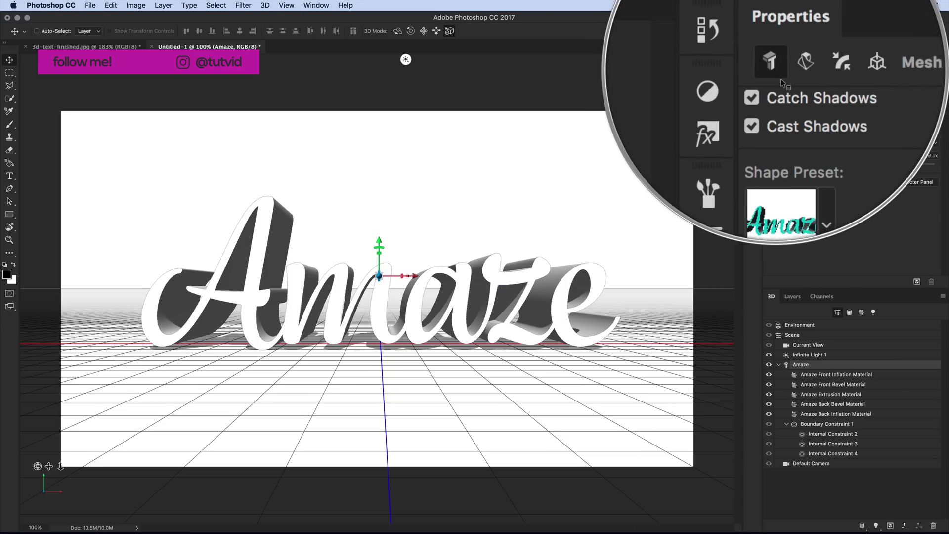
# Convert the white Background layer into a 3D postcard
pyautogui.click(793, 297)
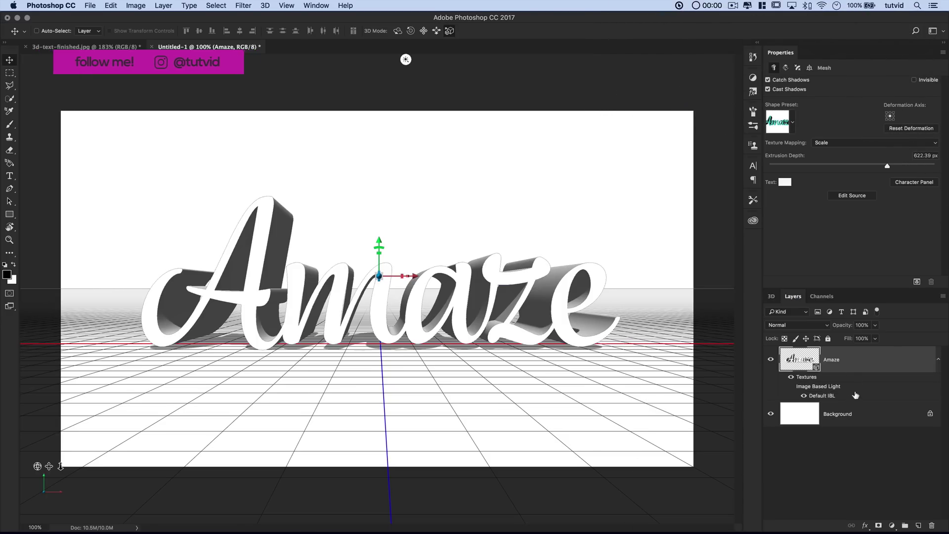
pyautogui.click(823, 413)
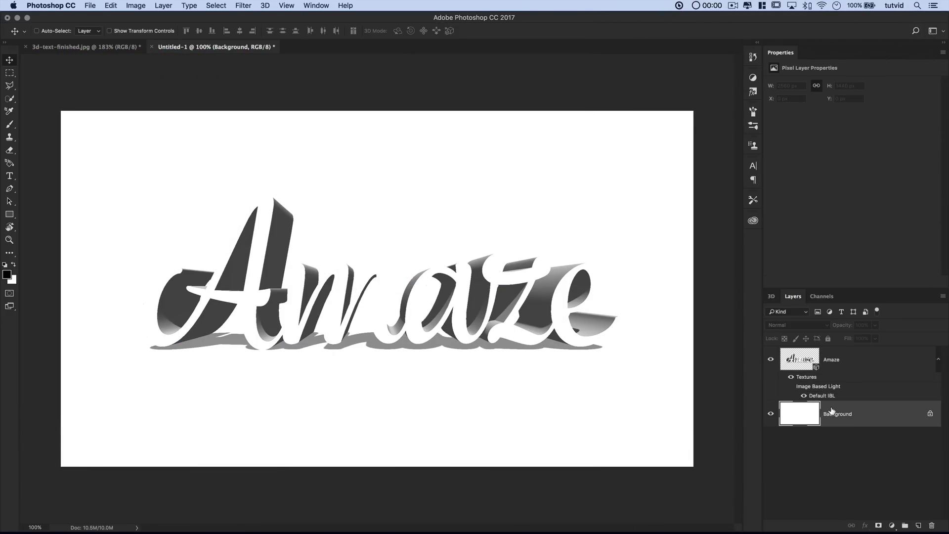
pyautogui.rightClick(843, 408)
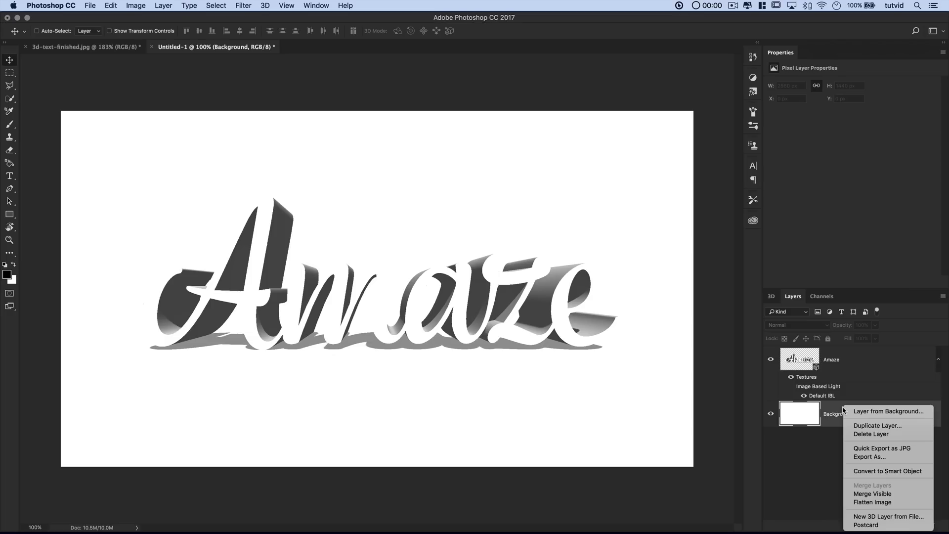
pyautogui.click(864, 528)
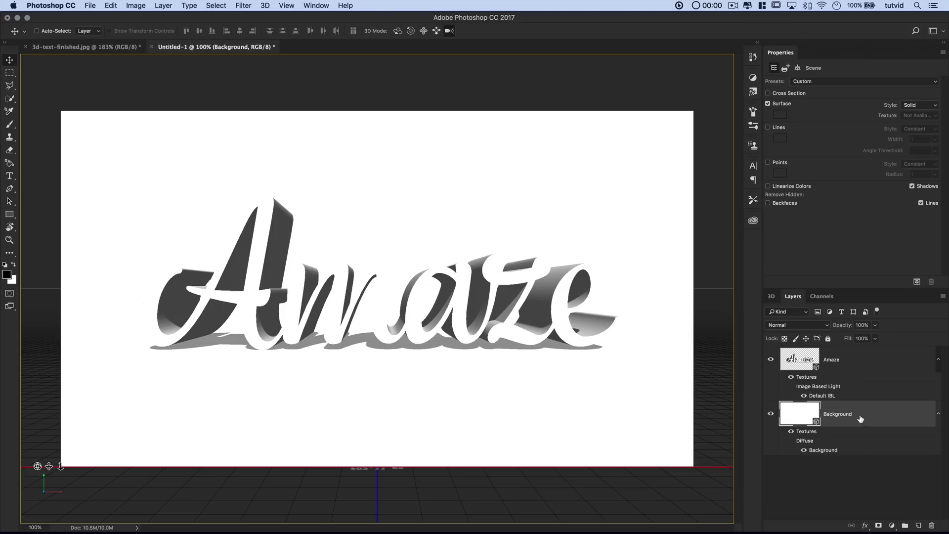
# Merge the Amaze and Background 3D layers into a single 3D scene
pyautogui.keyDown('shift'); pyautogui.click(835, 360); pyautogui.keyUp('shift')
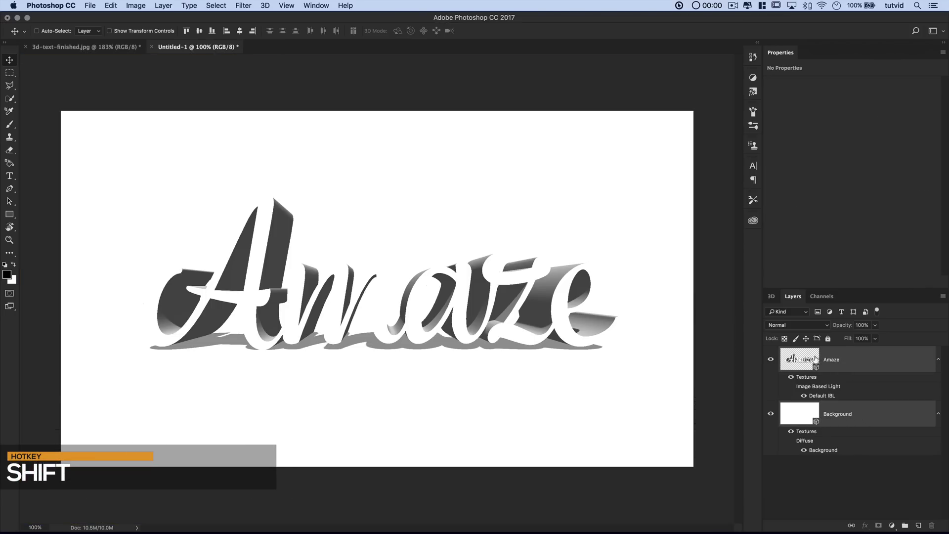
pyautogui.click(265, 6)
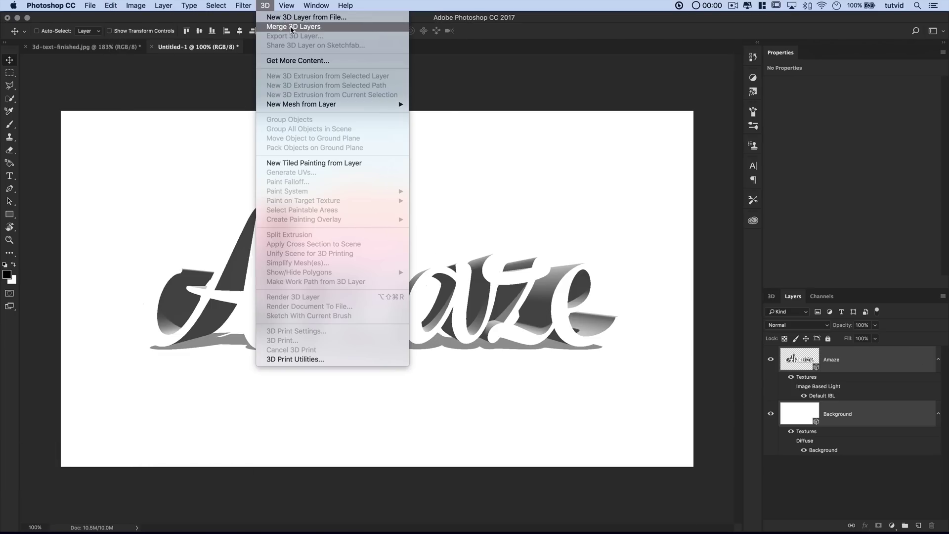
pyautogui.click(290, 29)
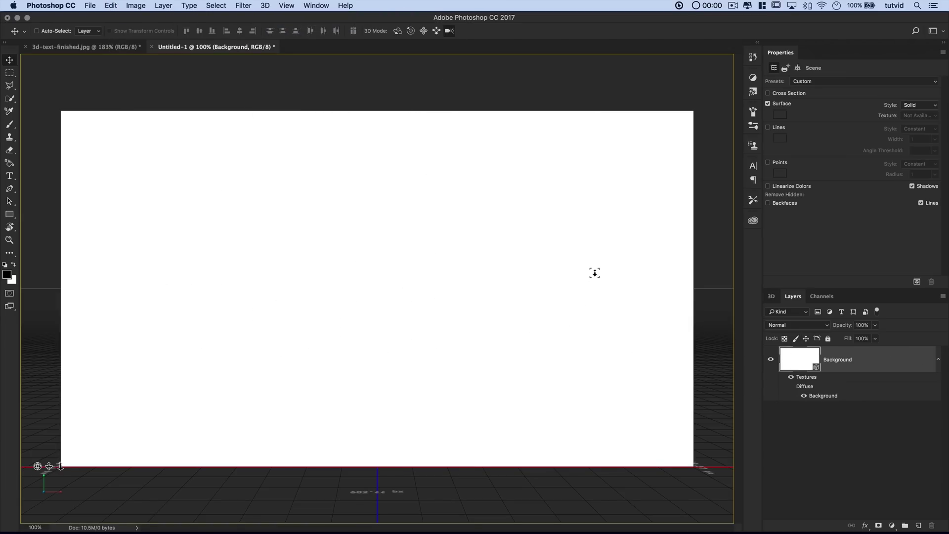
# Inspect the merged scene's objects, temporarily hiding the Background Mesh to check the Amaze mesh behind it
pyautogui.click(771, 298)
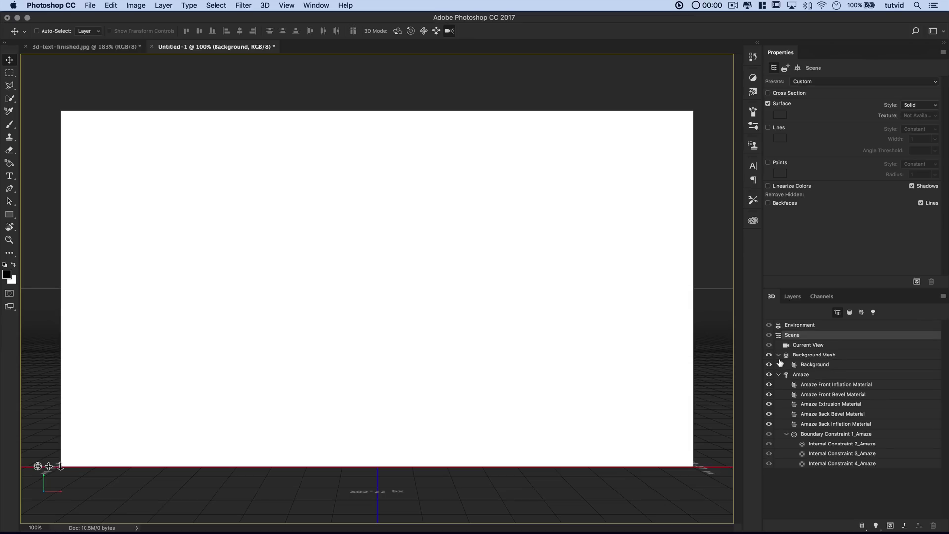
pyautogui.click(778, 355)
pyautogui.click(769, 355)
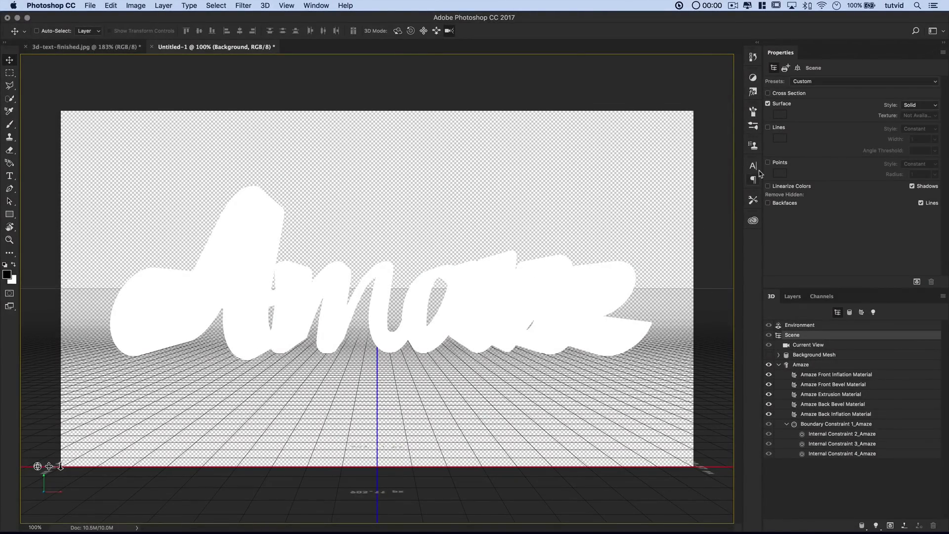
pyautogui.click(769, 355)
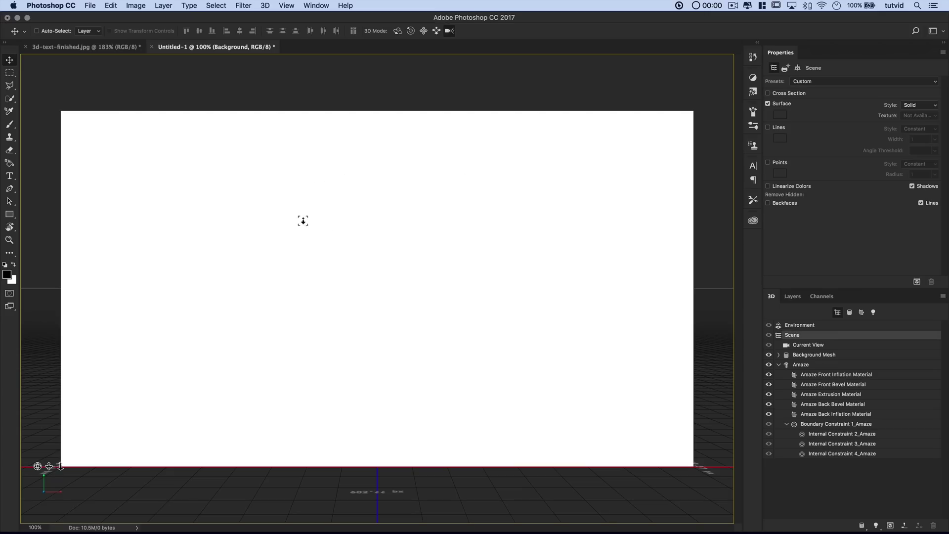
# Select the Background Mesh and Amaze objects together and orbit the camera to see the extrusion's depth relative to the background
pyautogui.click(779, 366)
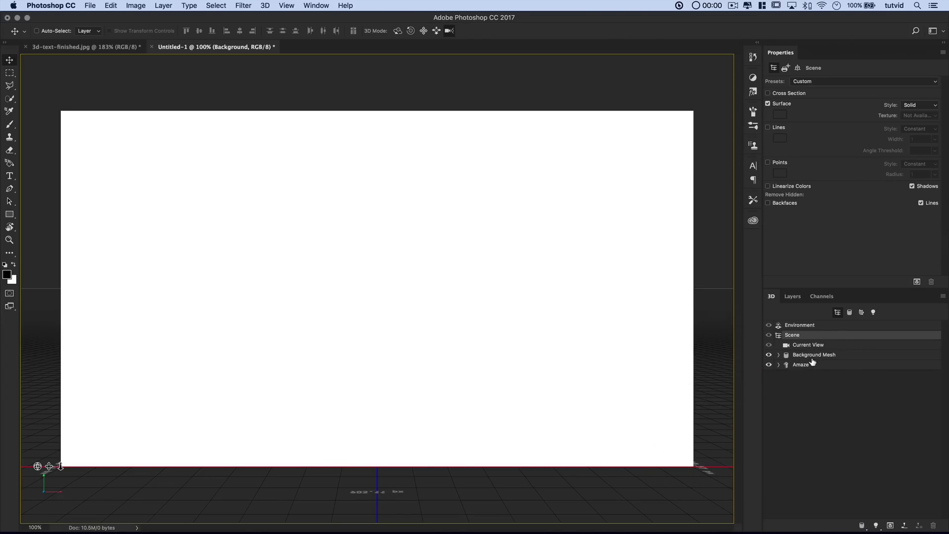
pyautogui.click(810, 360)
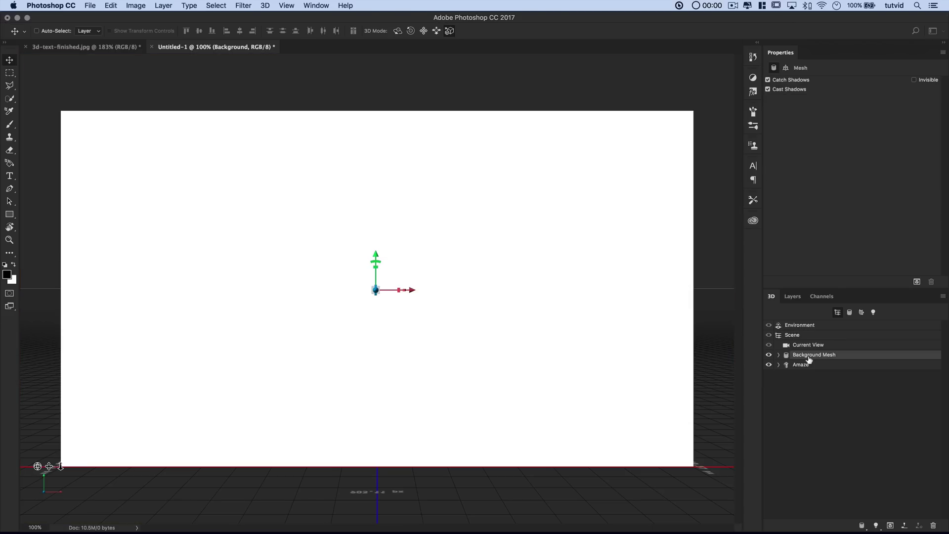
pyautogui.keyDown('shift'); pyautogui.click(808, 366); pyautogui.keyUp('shift')
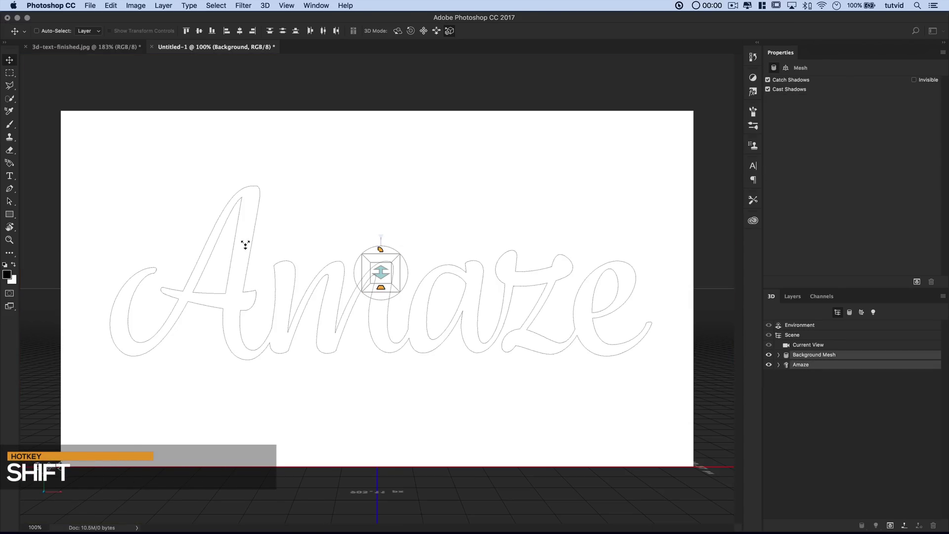
pyautogui.moveTo(45, 462)
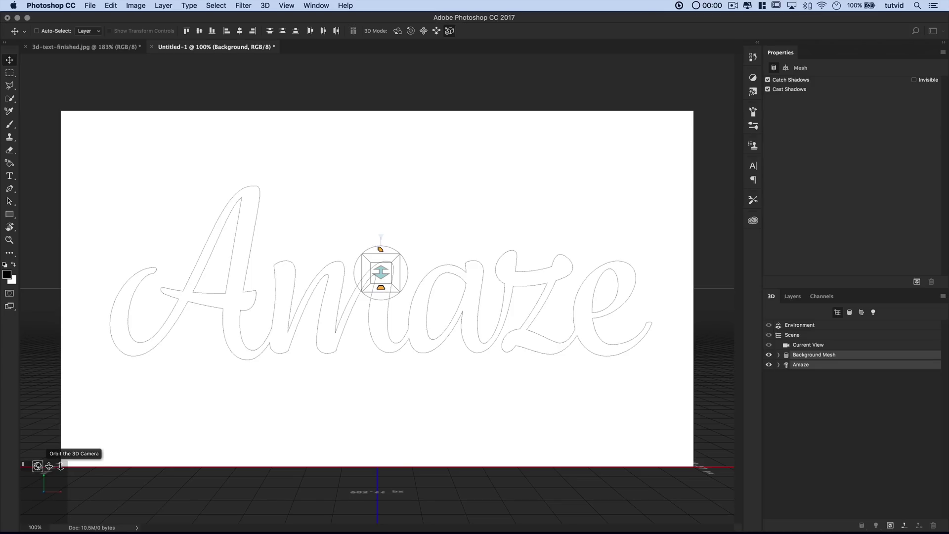
pyautogui.moveTo(38, 466); pyautogui.dragTo(77, 480)
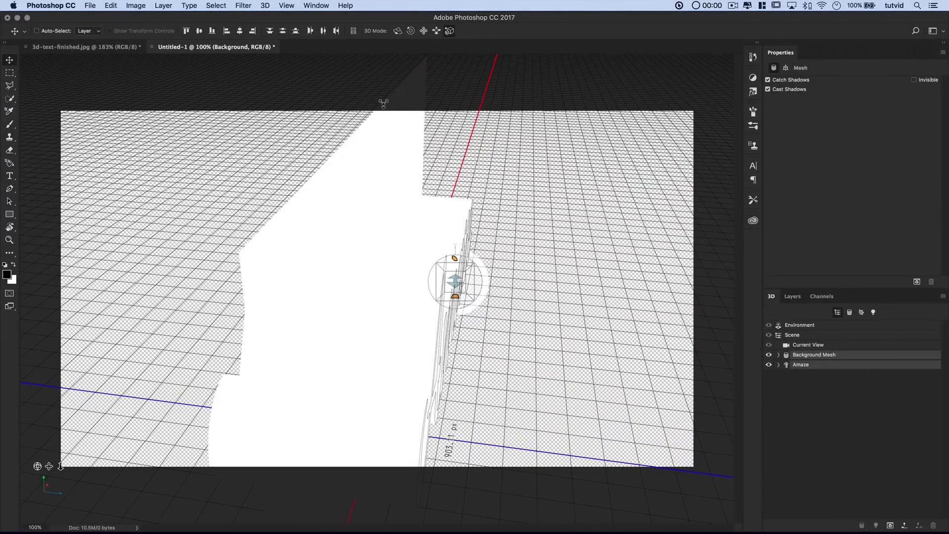
# Hide and reshow the Background Mesh to compare it with the text, and orbit the camera to a level side view
pyautogui.click(770, 355)
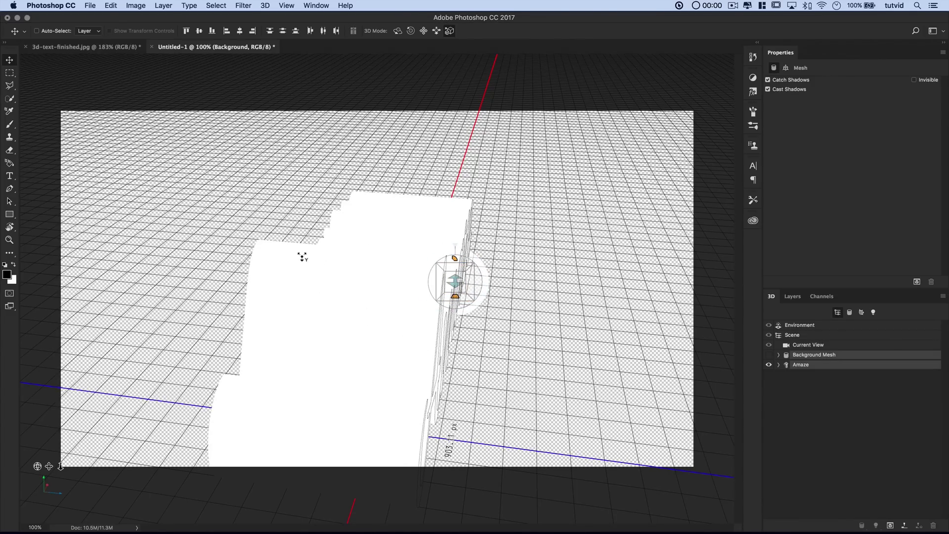
pyautogui.click(770, 355)
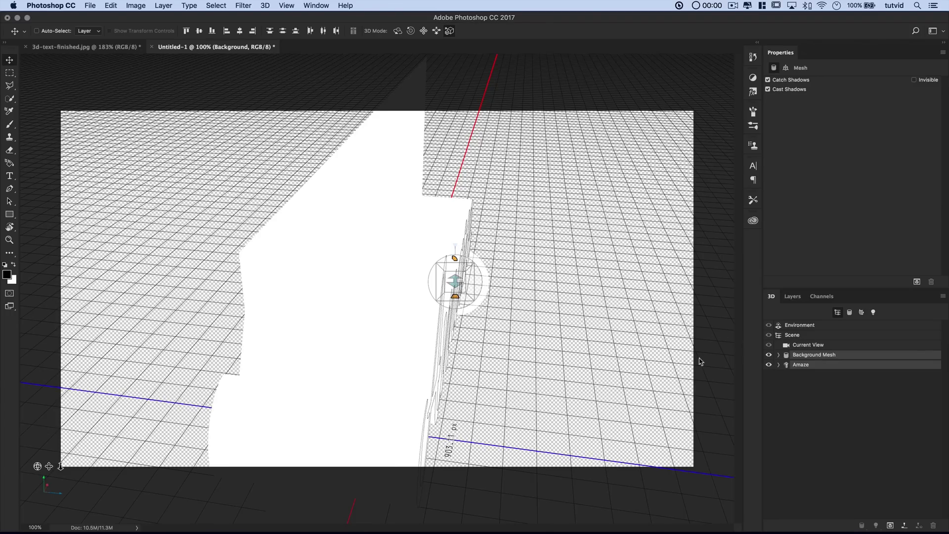
pyautogui.moveTo(37, 465); pyautogui.dragTo(40, 465)
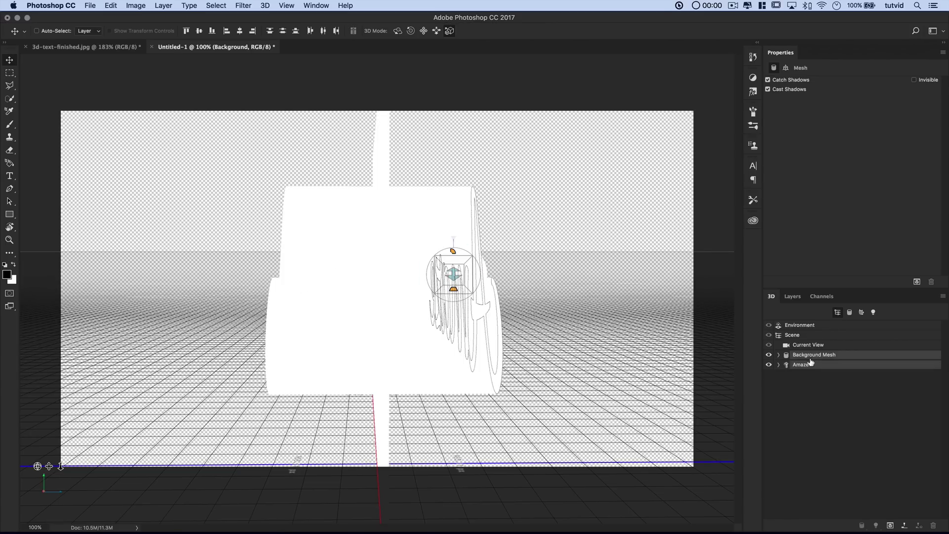
# Set the Amaze mesh's extrusion depth to 150 px
pyautogui.click(795, 365)
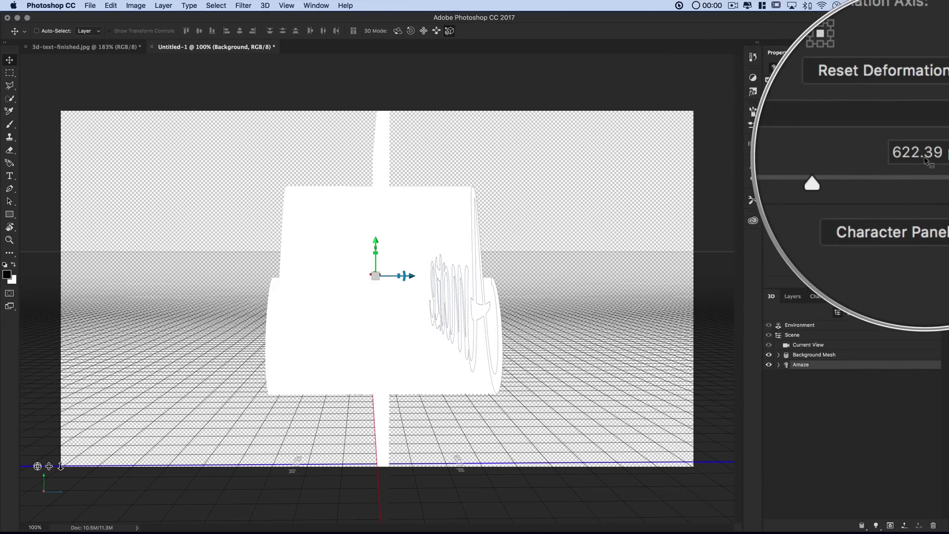
pyautogui.click(922, 155)
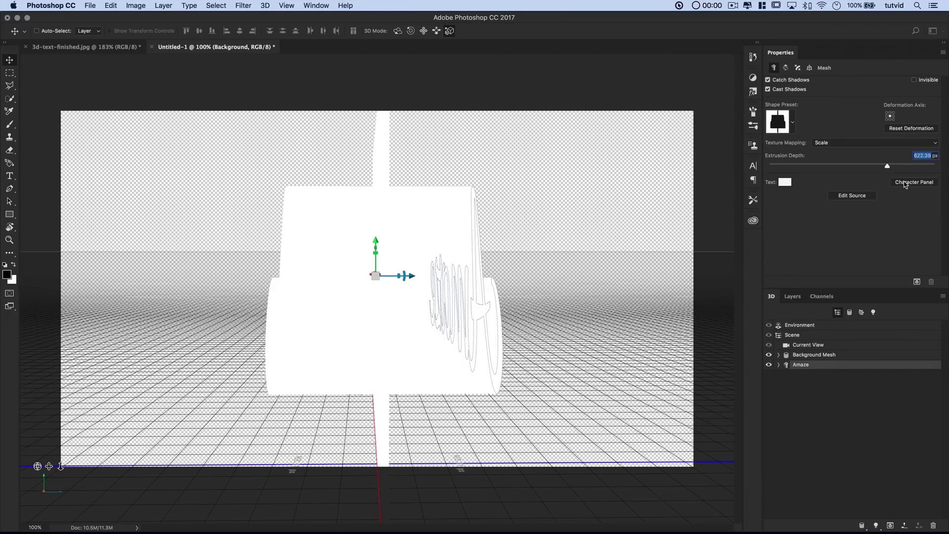
pyautogui.write('150')
pyautogui.press('Return')
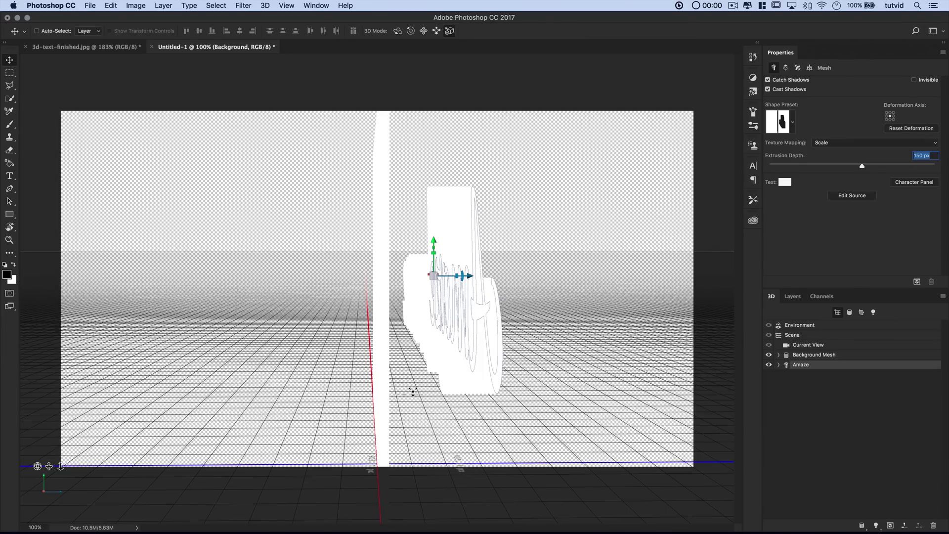
# Align the left edges of the Background Mesh and Amaze mesh in the side view, and return the camera to the Default view
pyautogui.click(813, 356)
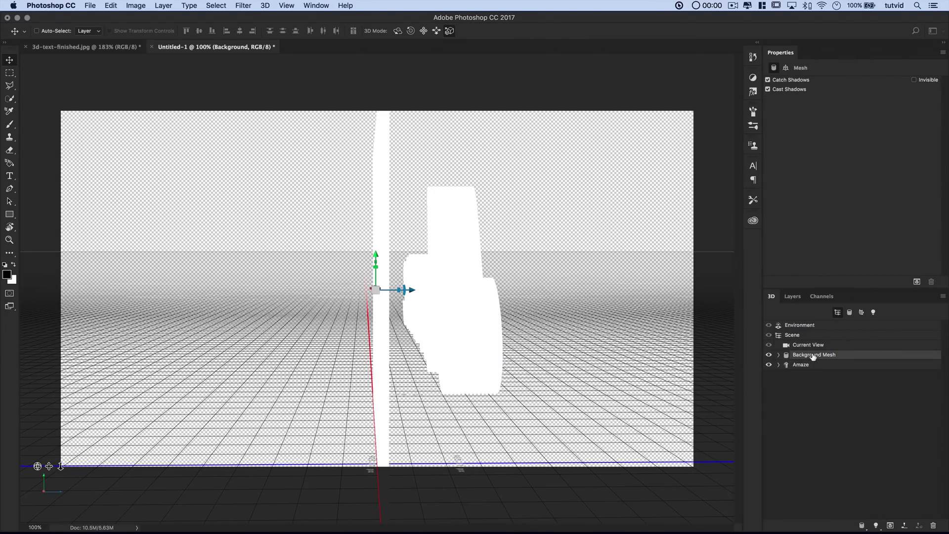
pyautogui.keyDown('shift'); pyautogui.click(819, 364); pyautogui.keyUp('shift')
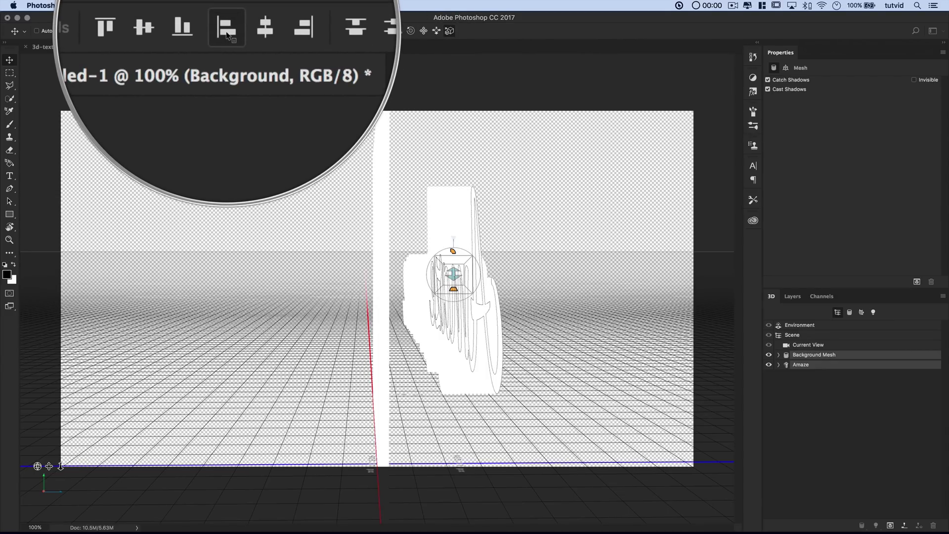
pyautogui.click(226, 31)
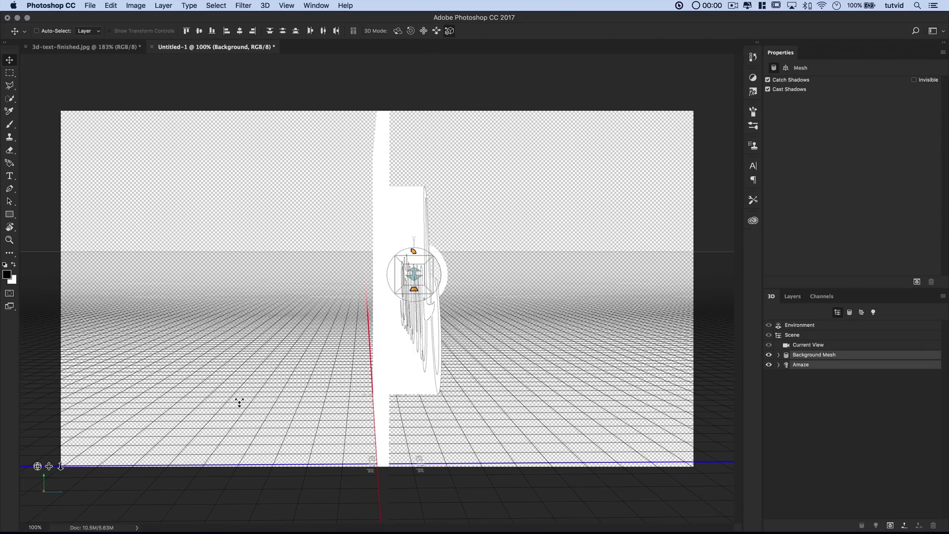
pyautogui.click(43, 482)
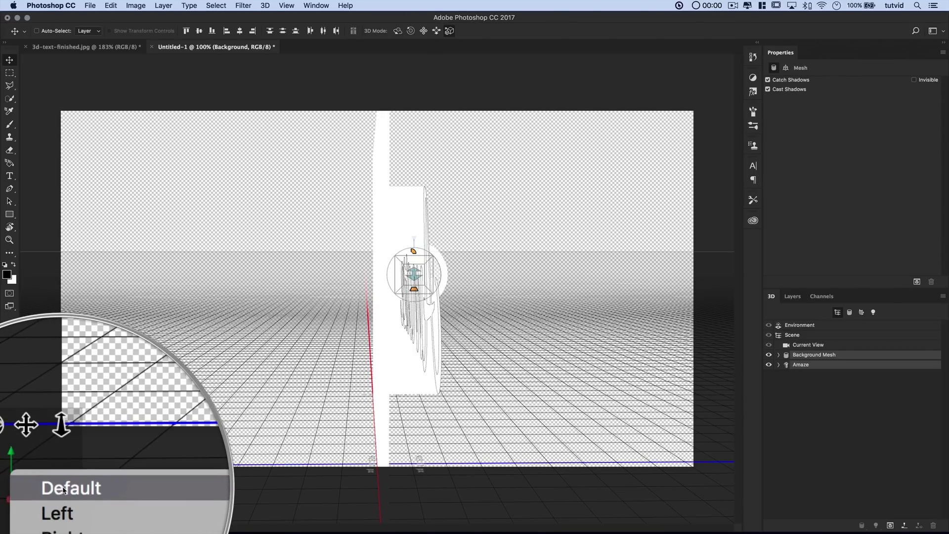
pyautogui.click(49, 489)
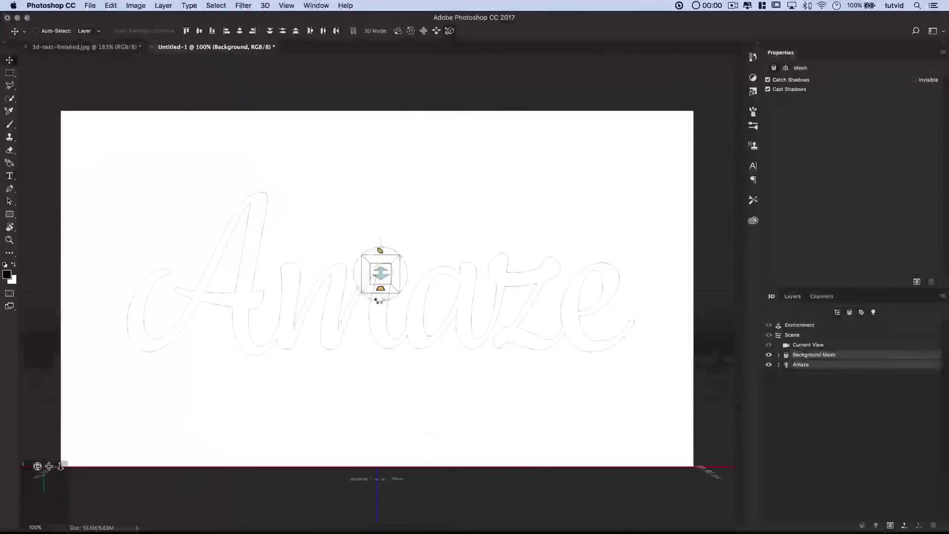
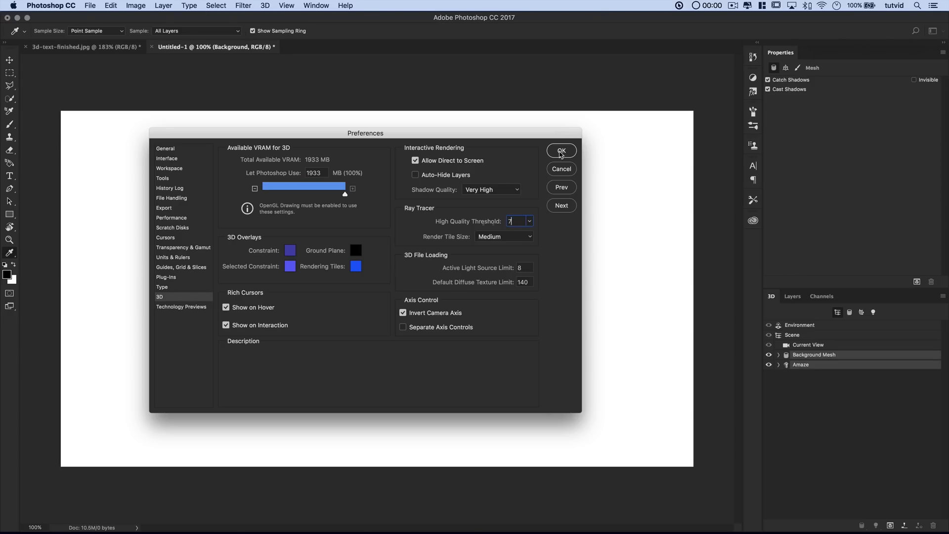
# Apply the 3D preferences with a ray tracer High Quality Threshold of 7, and render the 3D scene
pyautogui.click(562, 151)
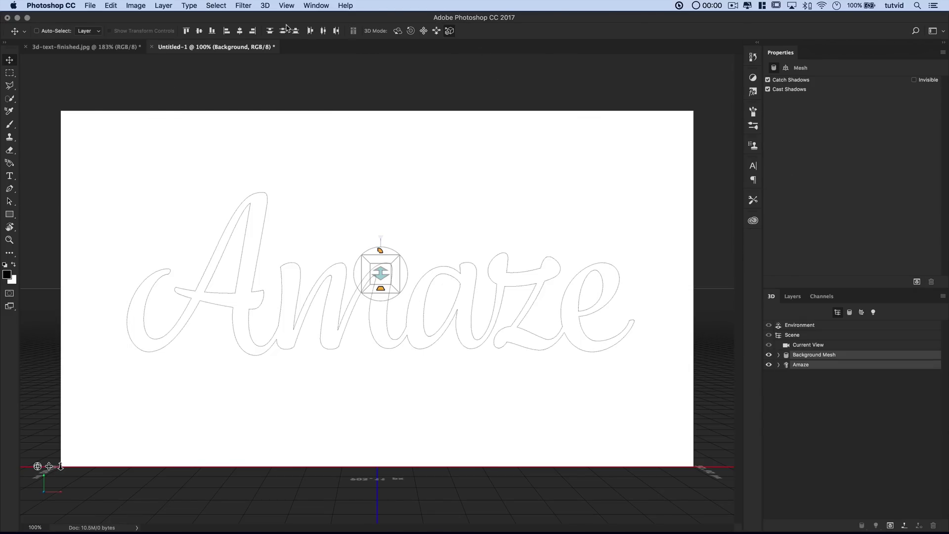
pyautogui.click(265, 6)
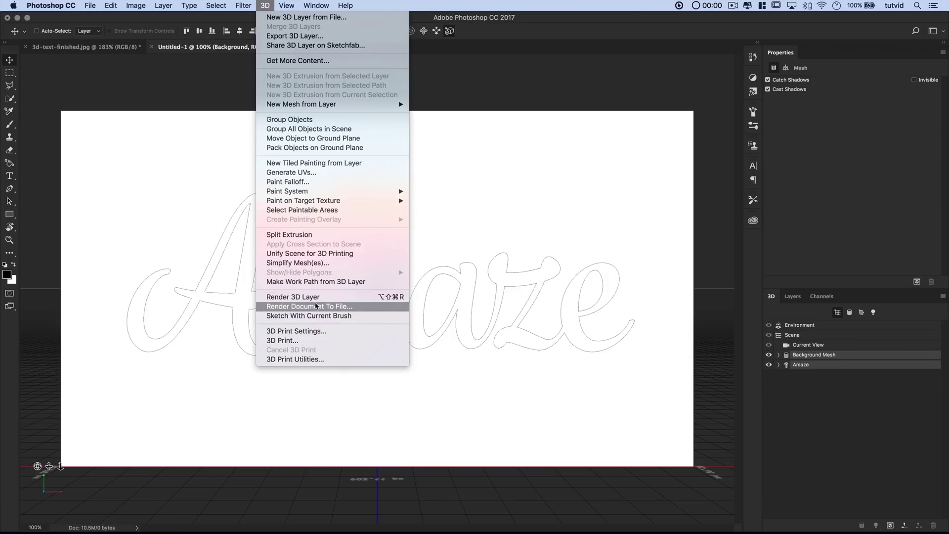
pyautogui.click(905, 266)
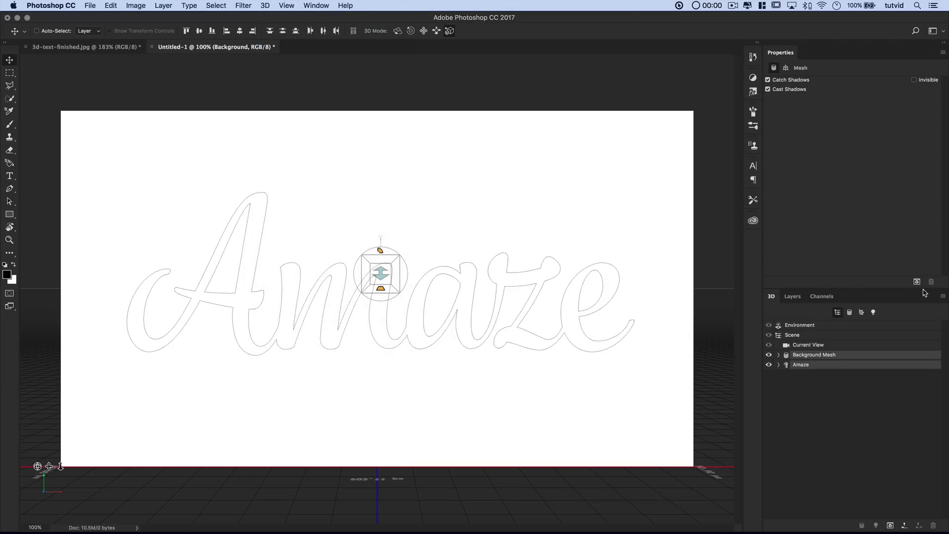
pyautogui.click(917, 281)
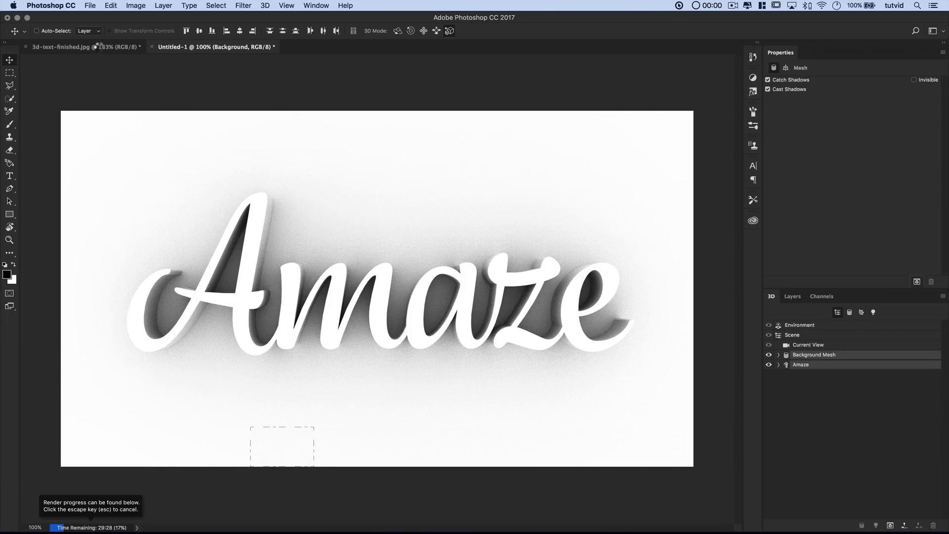
# Stop the render and add a new empty layer above the Background 3D layer
pyautogui.click(278, 204)
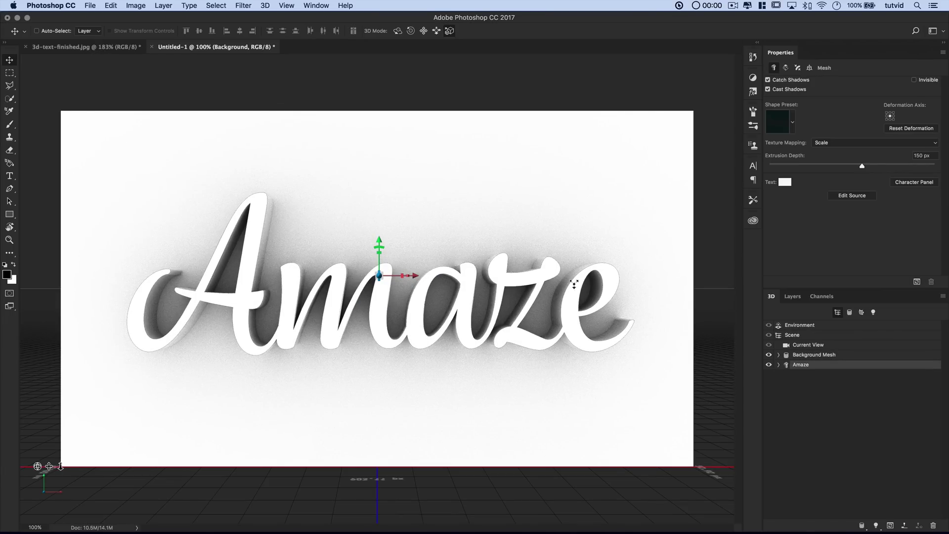
pyautogui.click(793, 296)
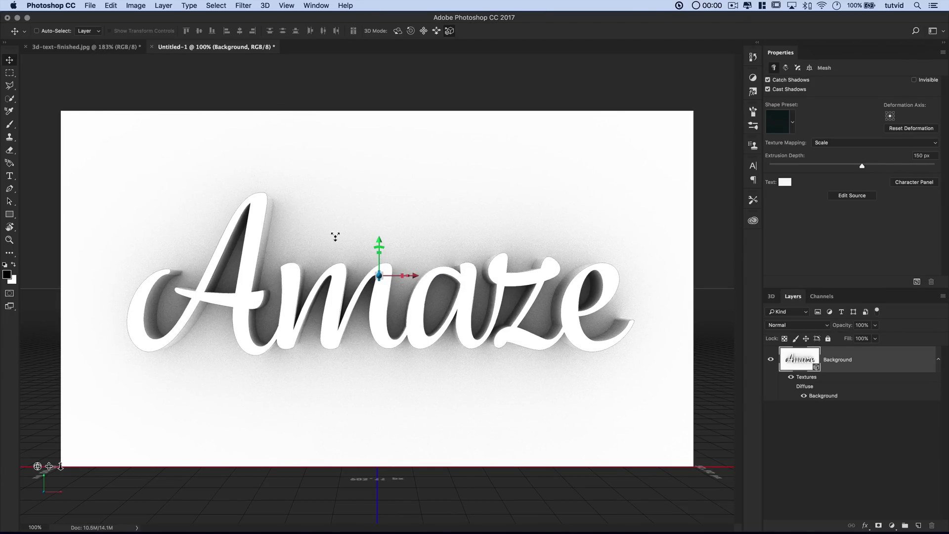
pyautogui.click(918, 526)
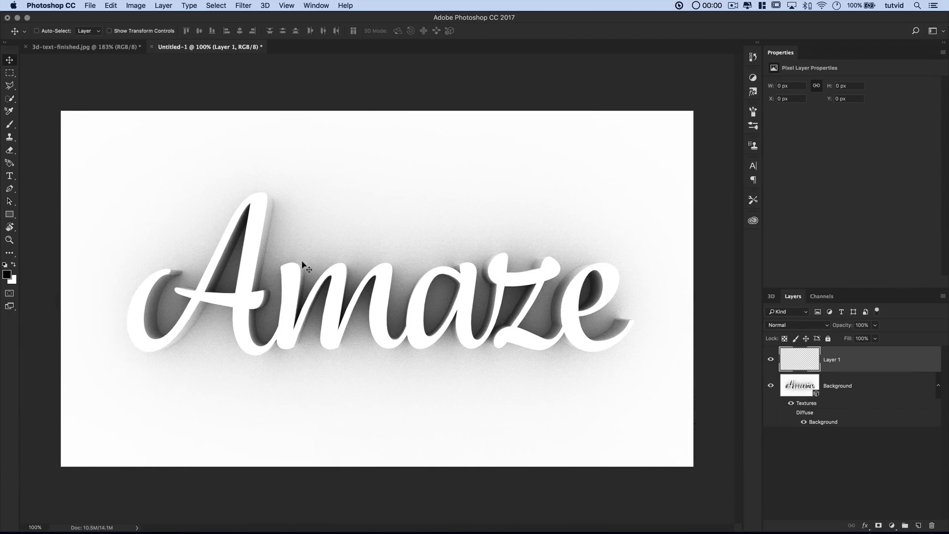
# Switch to the 3d-text-finished.jpg document and view it at 100% to compare the finished result
pyautogui.click(117, 48)
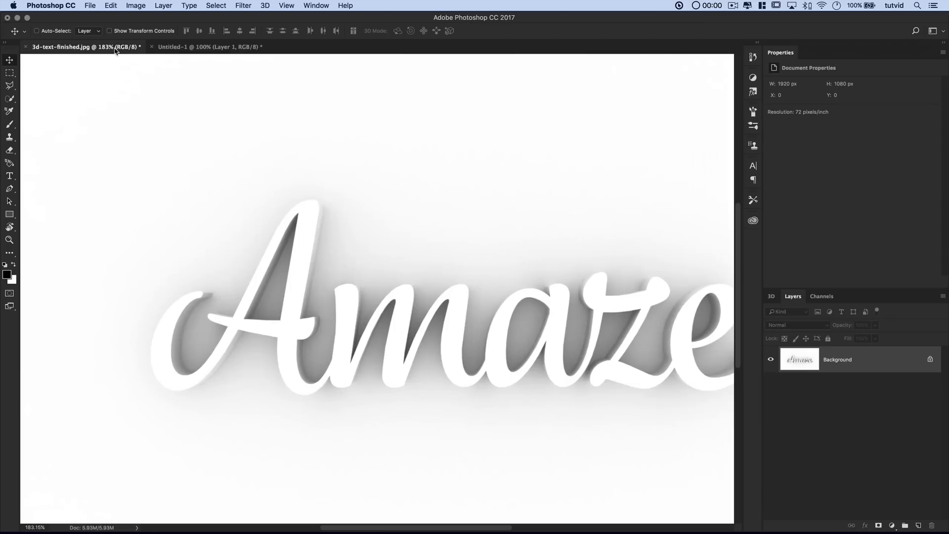
pyautogui.press('super+1')
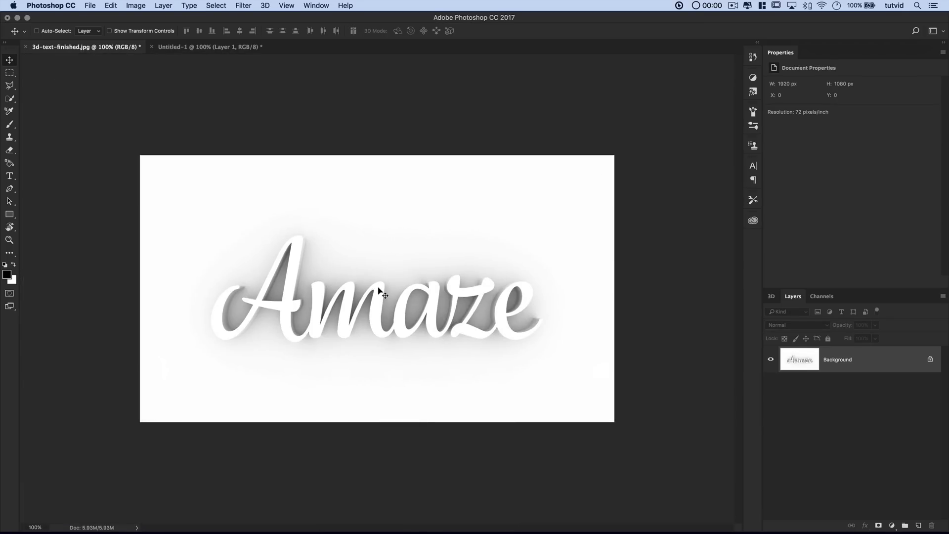